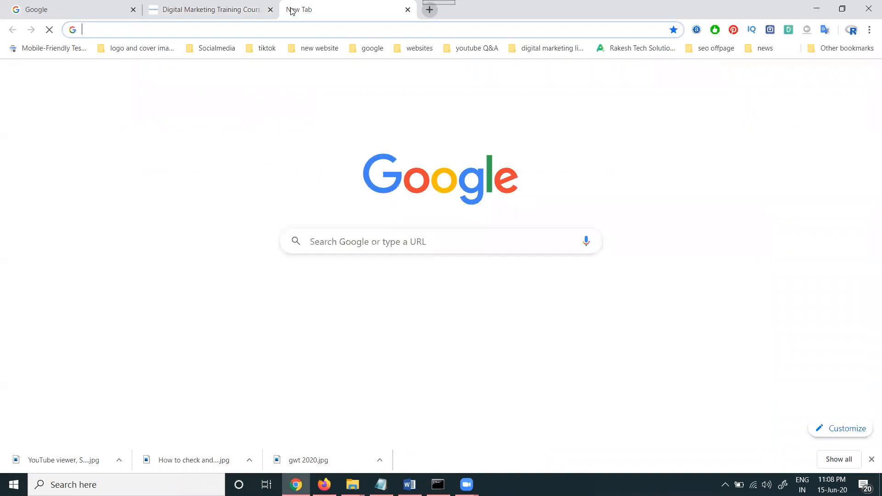
# Open the Bing Webmaster Tools site at bing.com/webmasters.
pyautogui.write('bing.com/webmasters')
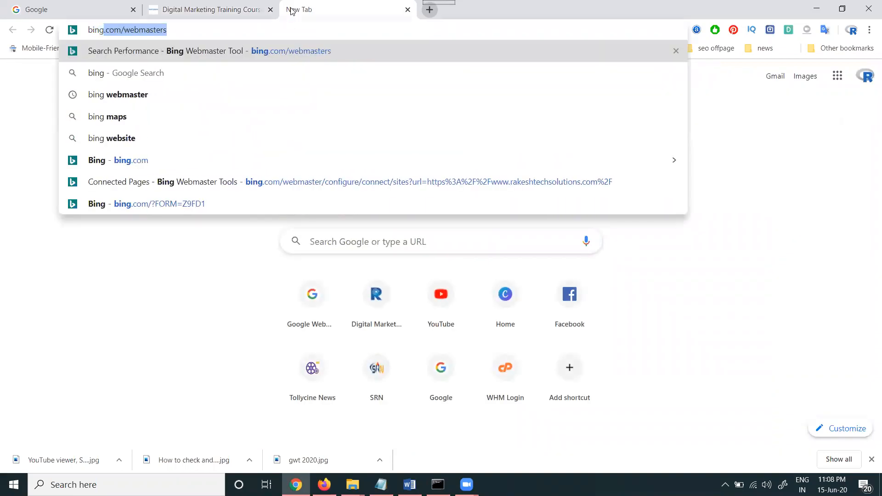
pyautogui.press('Return')
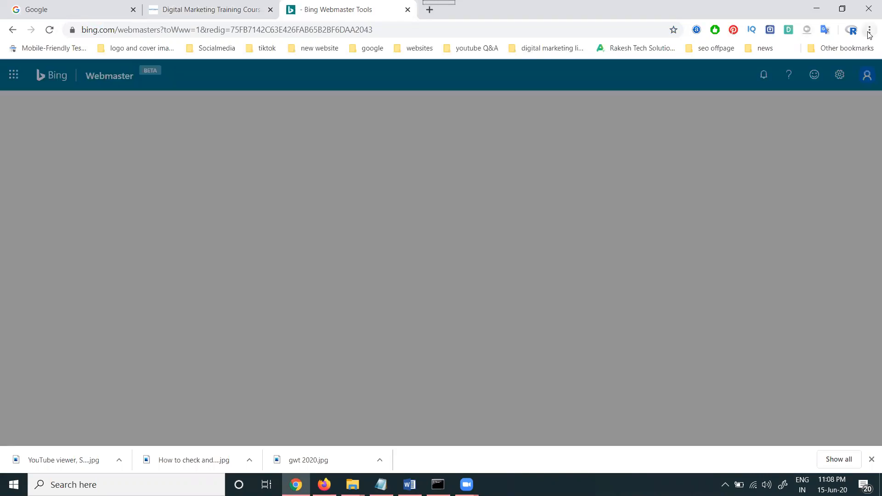
pyautogui.click(869, 29)
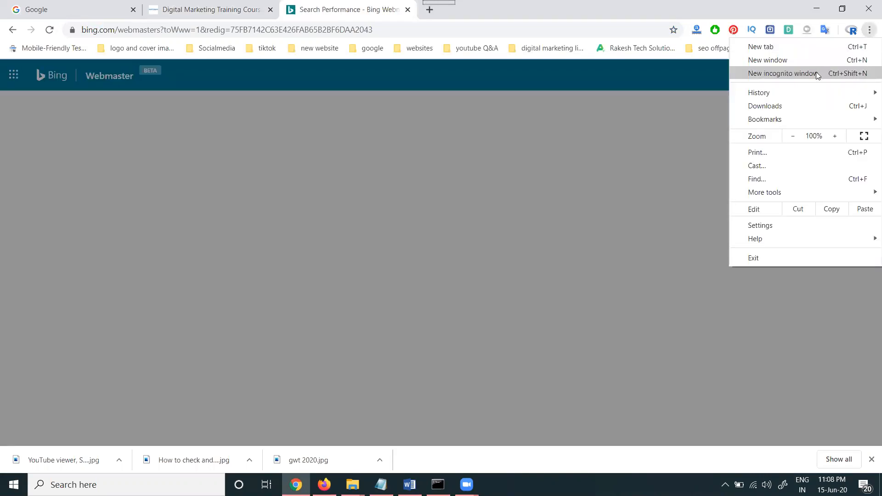
pyautogui.click(527, 114)
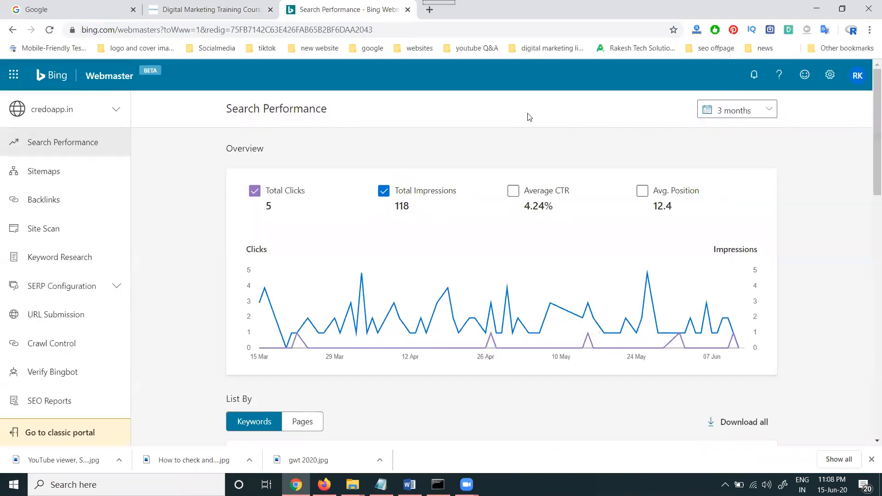
# Open Bing Webmaster Tools in an incognito window, show its sign-in account options, and return to the signed-in window.
pyautogui.click(869, 32)
pyautogui.click(822, 74)
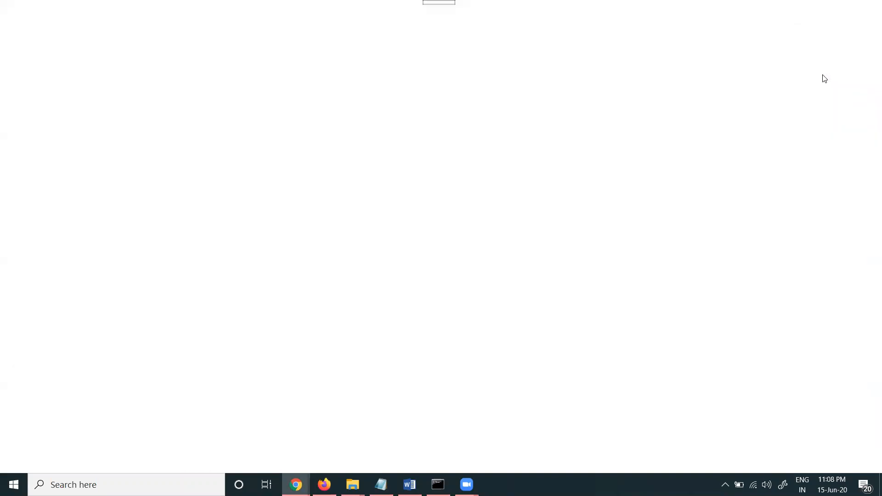
pyautogui.write('bing')
pyautogui.press('Return')
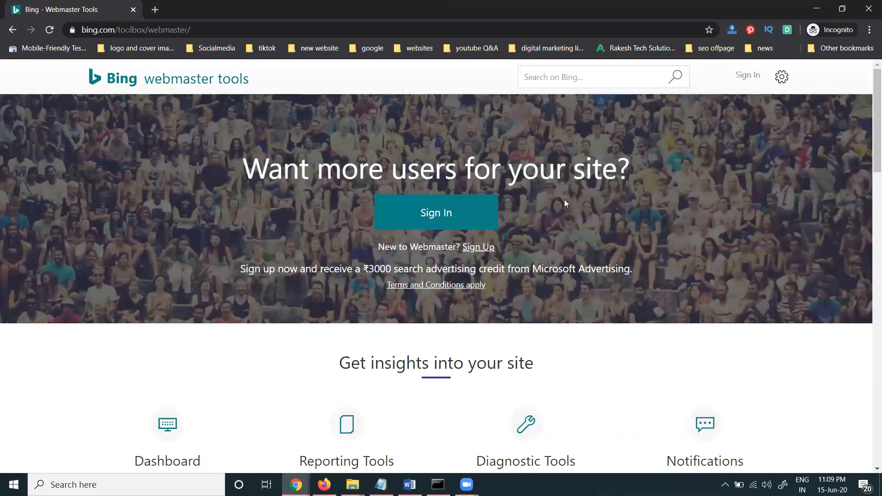
pyautogui.click(473, 220)
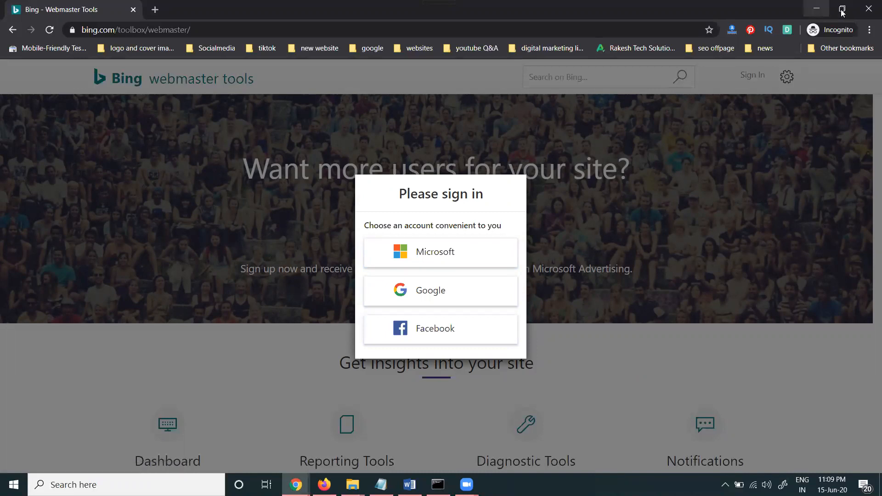
pyautogui.click(823, 13)
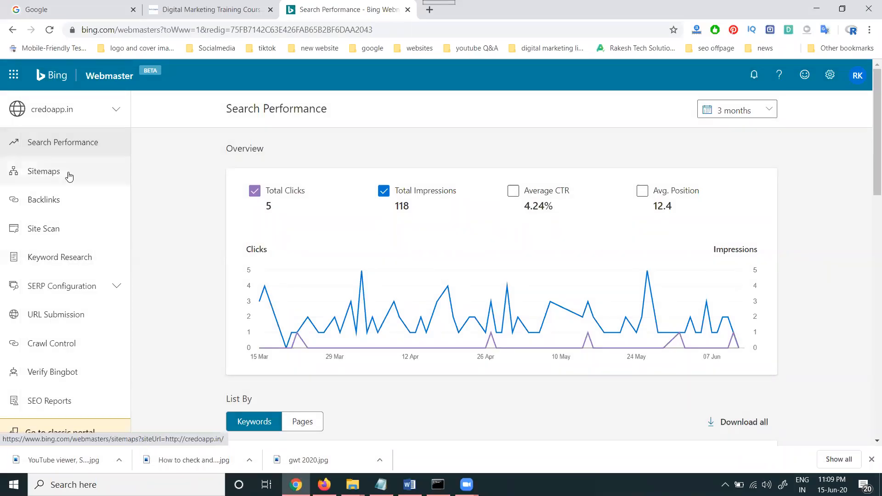
# Look through the Backlinks, Site Scan and Keyword Research sections for credoapp.in.
pyautogui.scroll(-3, 69, 172)
pyautogui.click(65, 205)
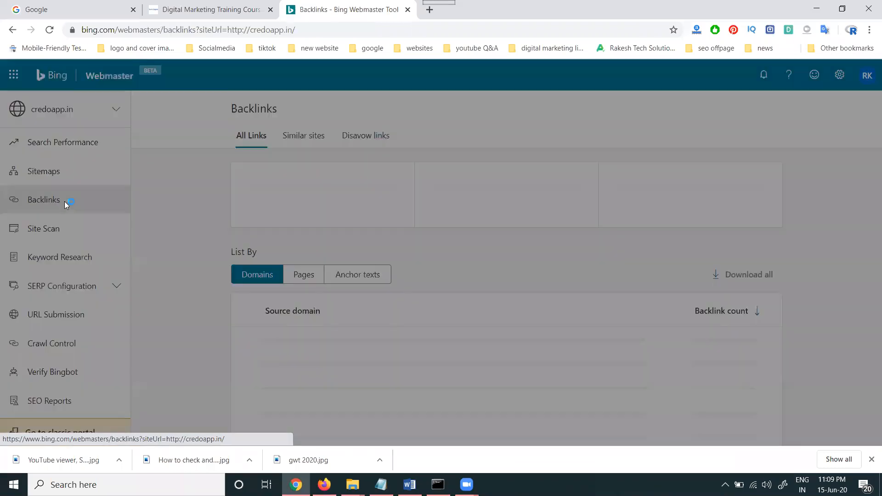
pyautogui.click(51, 233)
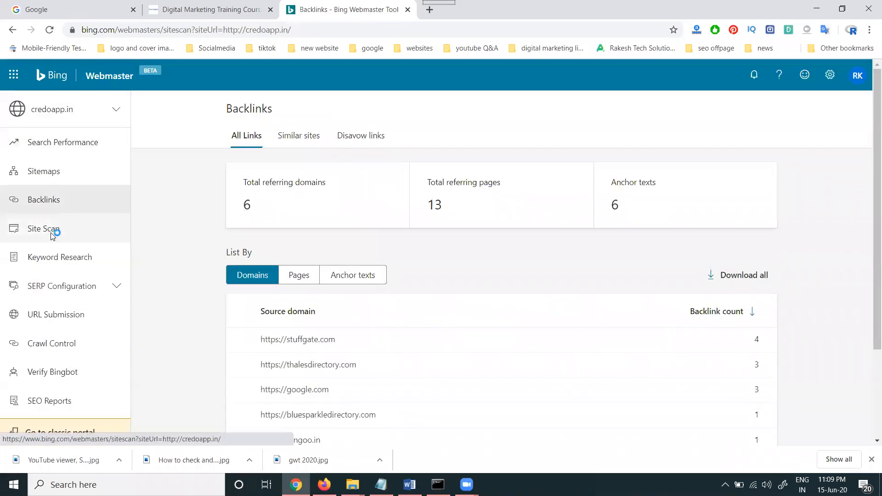
pyautogui.click(53, 261)
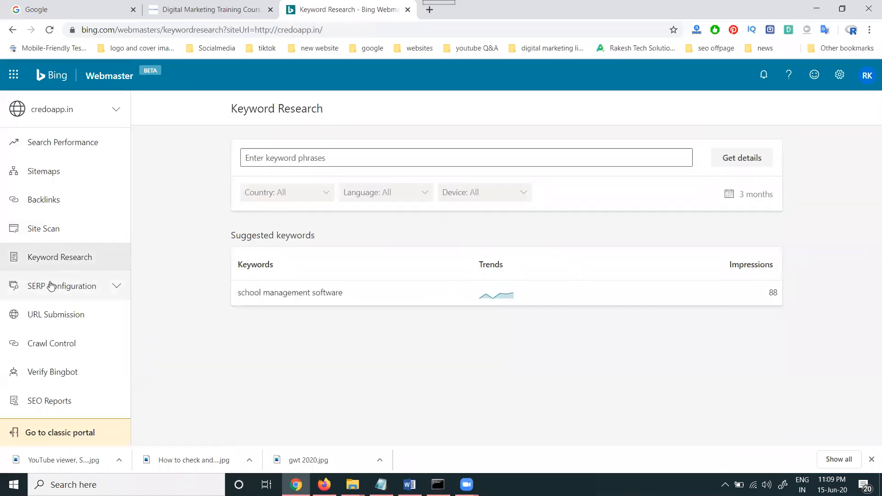
# Switch to the classic Bing webmaster portal and open the My Sites page for adding a site.
pyautogui.click(55, 435)
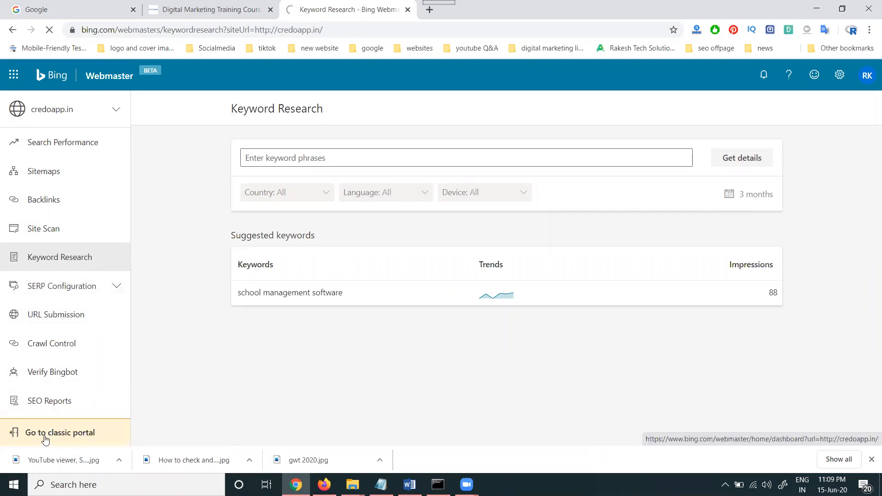
pyautogui.click(45, 440)
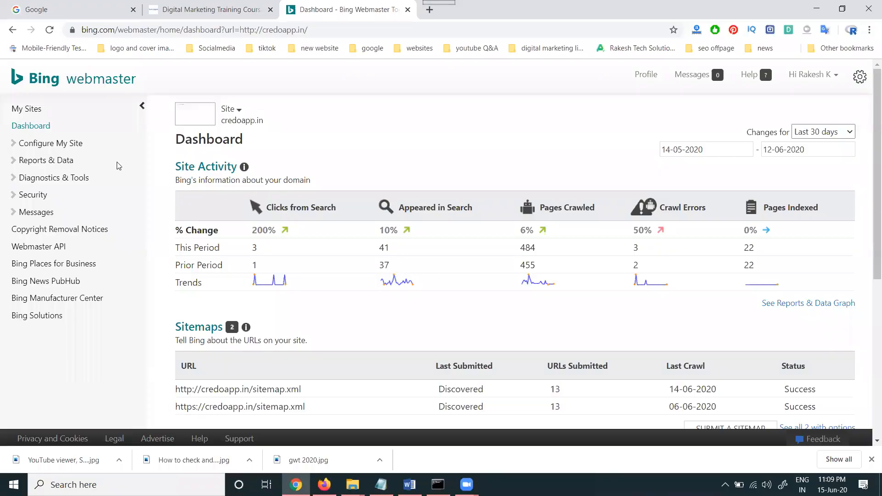
pyautogui.click(90, 111)
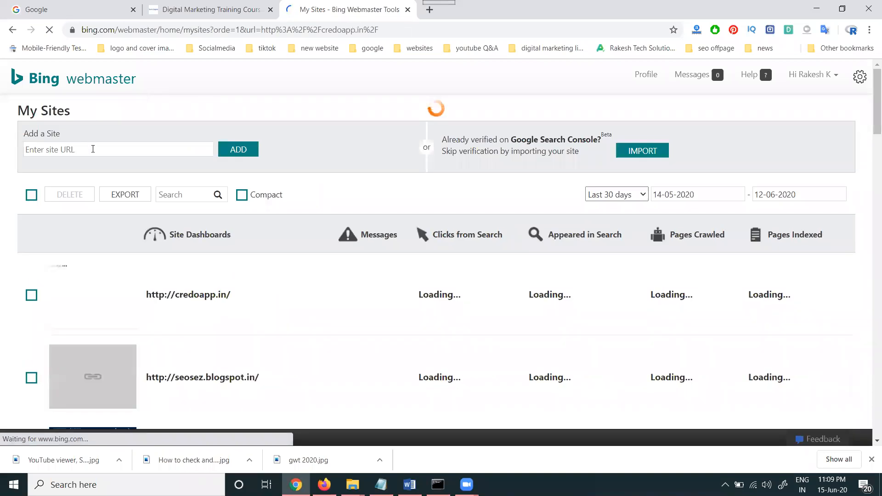
pyautogui.click(73, 148)
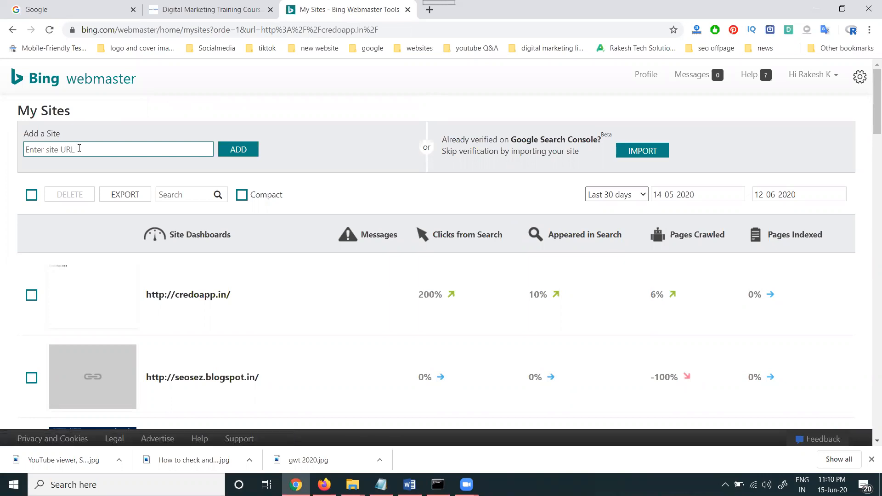
pyautogui.click(177, 5)
pyautogui.click(176, 30)
pyautogui.click(177, 29)
pyautogui.write('/')
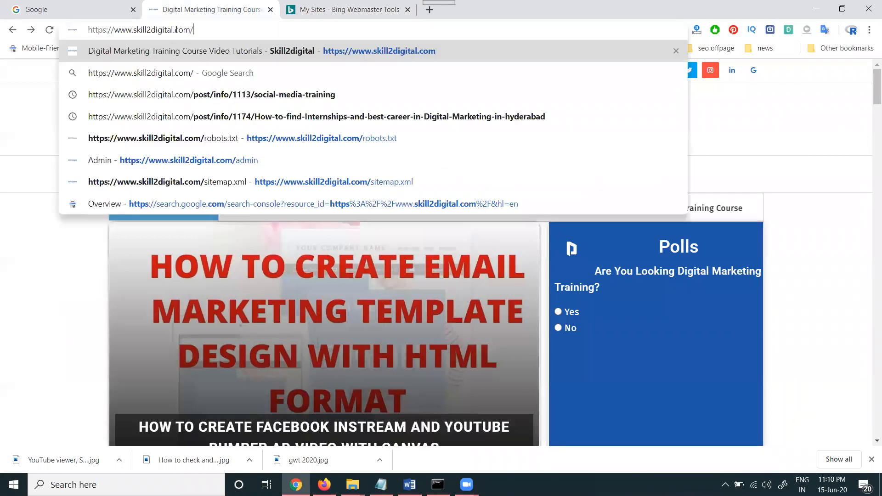
pyautogui.write('sitemap.xml')
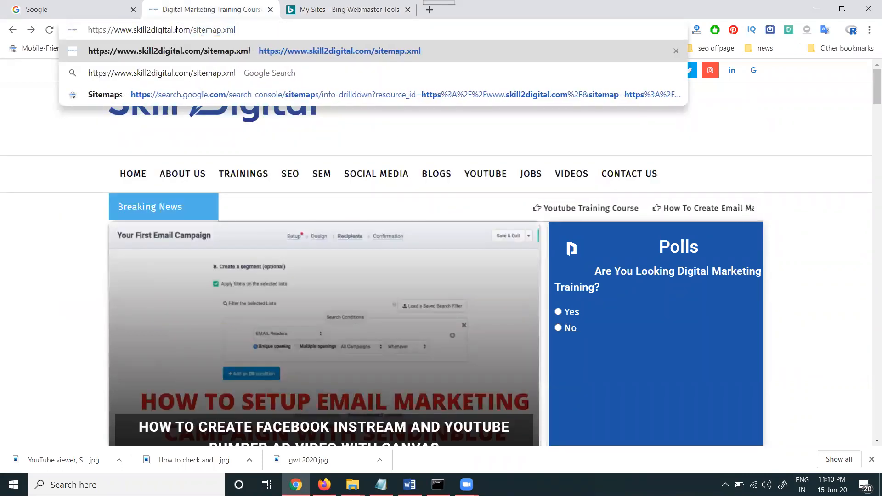
pyautogui.press('Return')
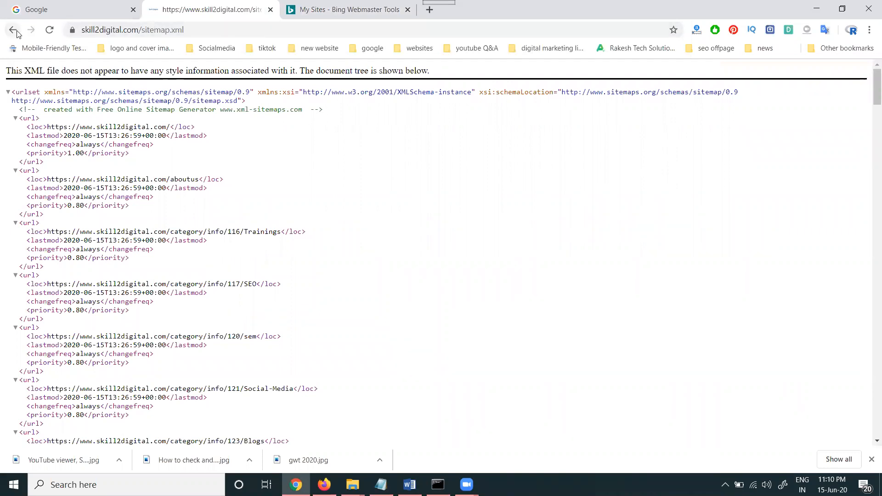
pyautogui.click(129, 30)
pyautogui.hotkey('ctrl', 'c')
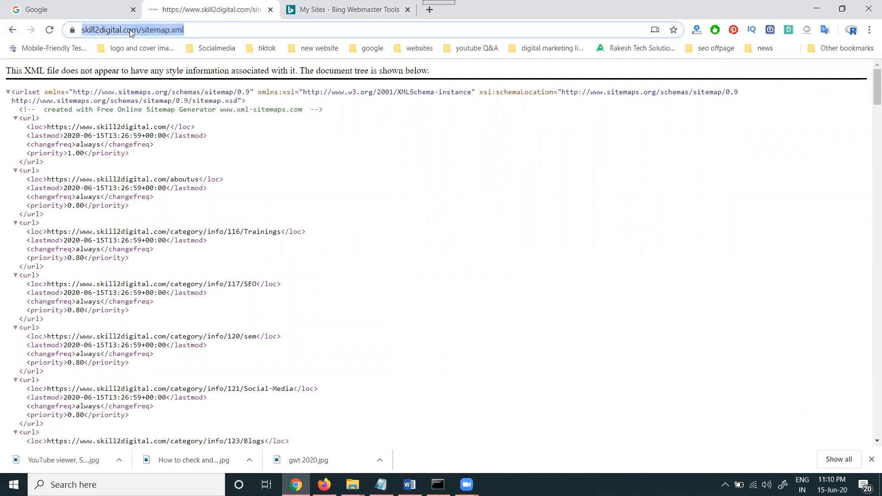
pyautogui.click(12, 29)
pyautogui.click(316, 13)
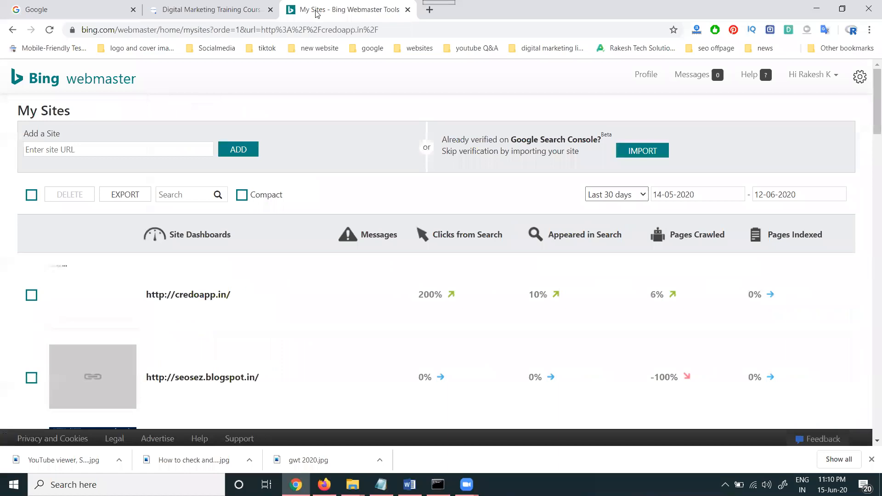
pyautogui.click(101, 150)
pyautogui.hotkey('ctrl', 'v')
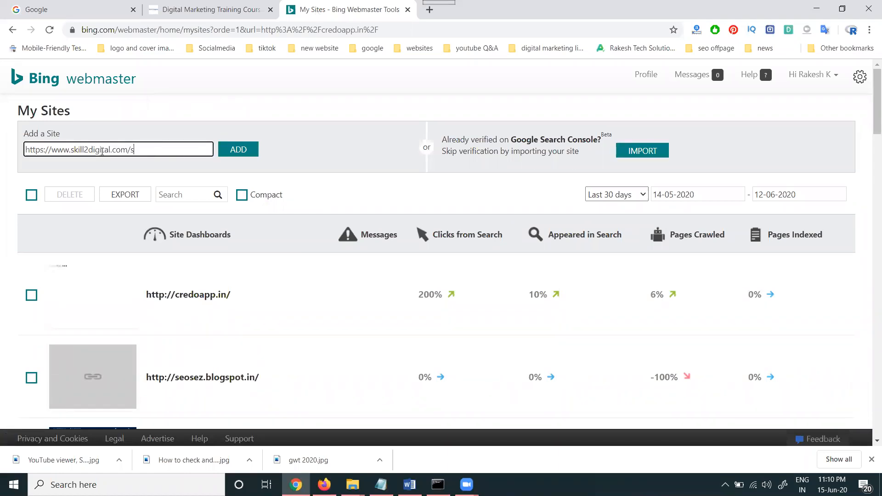
pyautogui.click(254, 155)
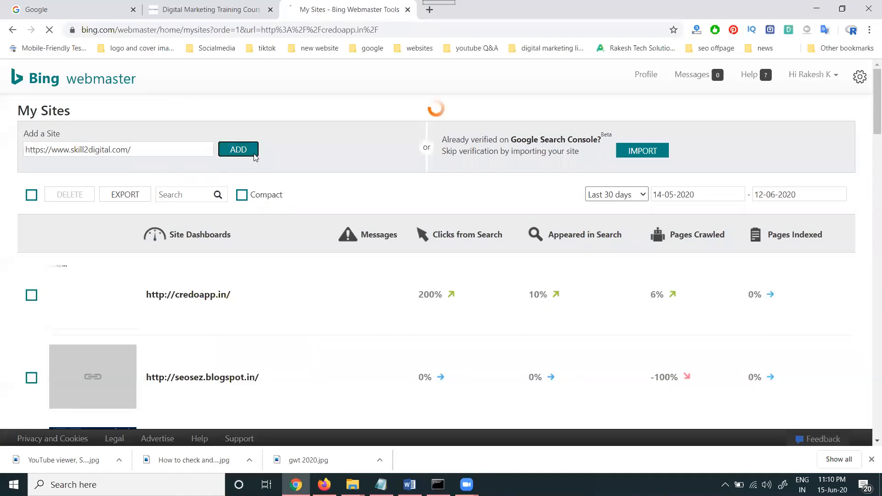
pyautogui.click(169, 189)
pyautogui.hotkey('ctrl', 'v')
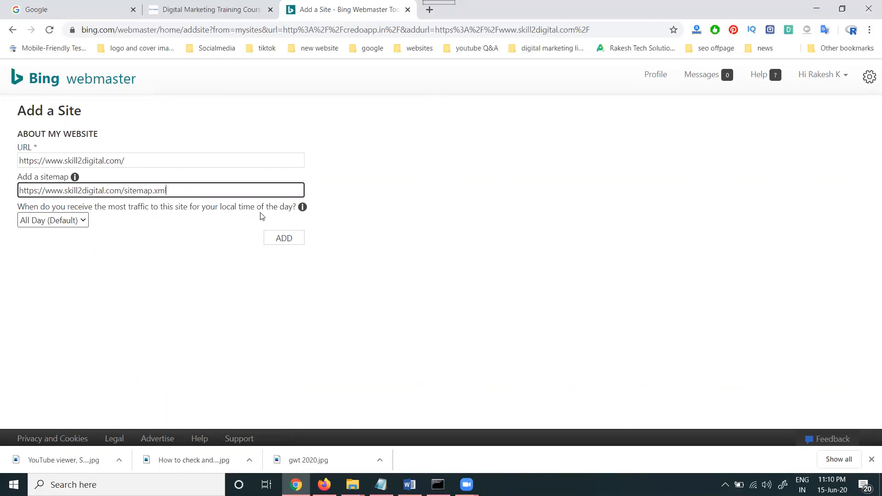
pyautogui.click(70, 223)
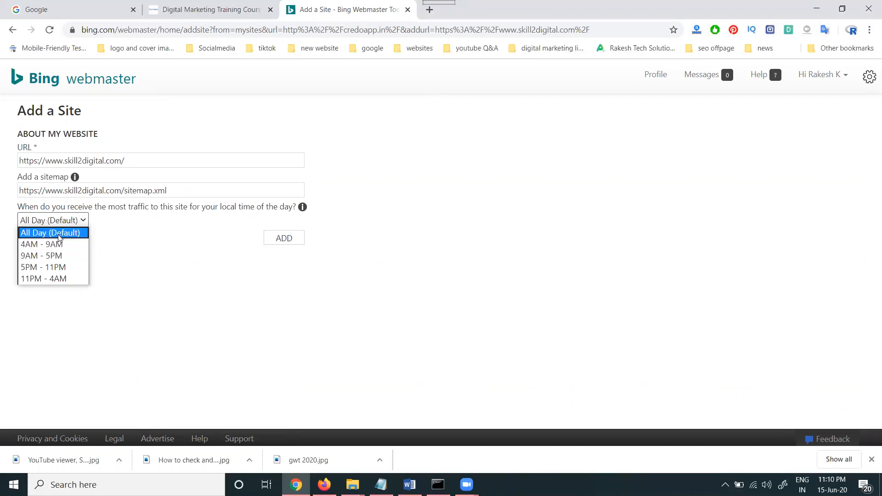
pyautogui.click(60, 235)
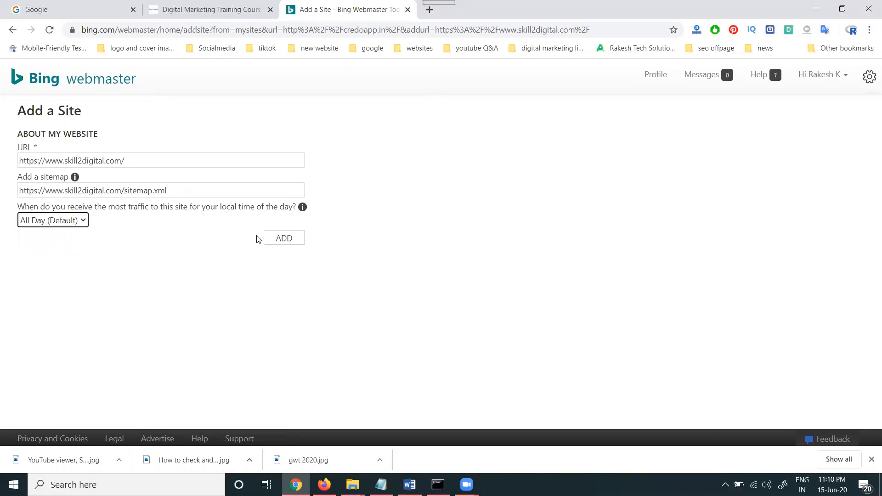
pyautogui.click(284, 239)
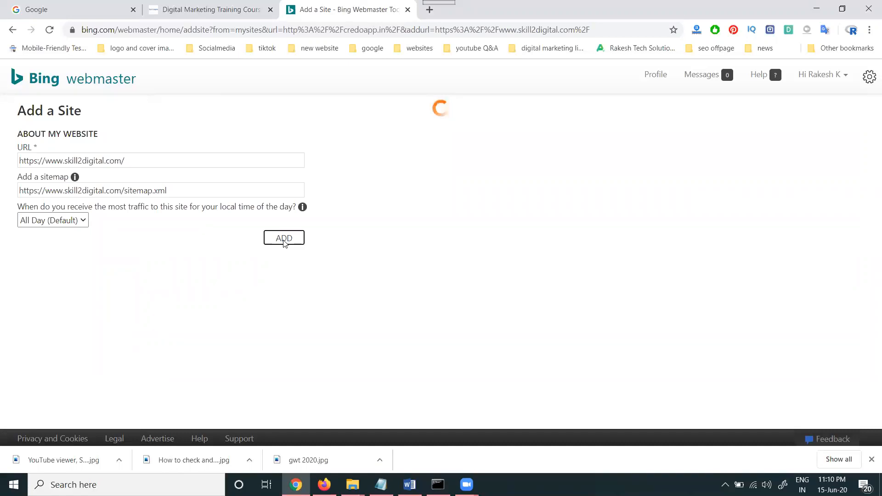
pyautogui.click(284, 239)
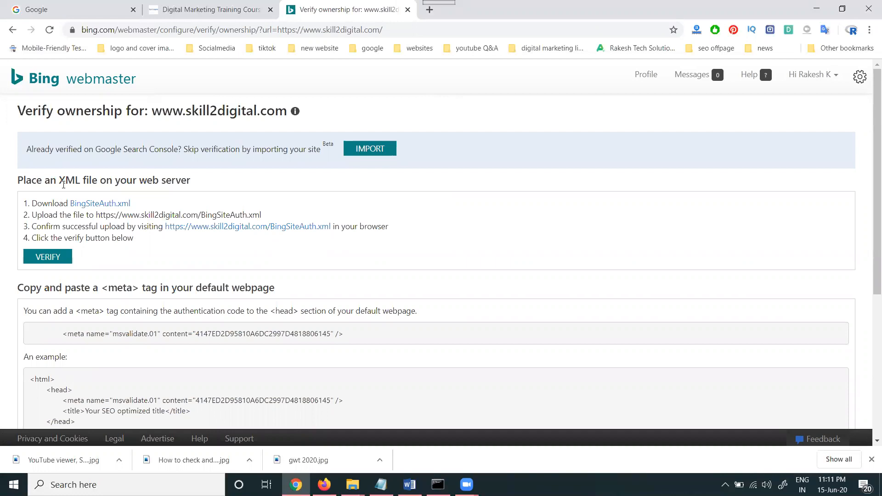
# Review the ownership verification methods and DNS provider choices, and check the BingSiteAuth.xml address on skill2digital.com.
pyautogui.scroll(-2, 63, 183)
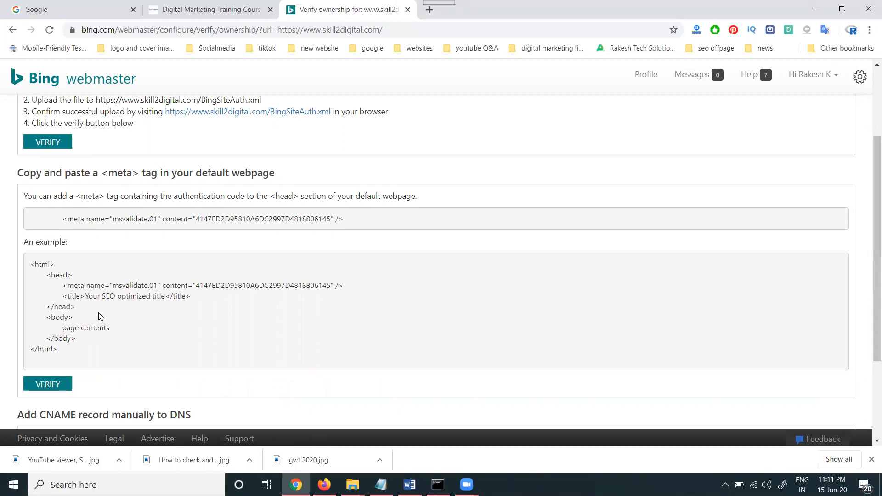
pyautogui.scroll(-3, 99, 312)
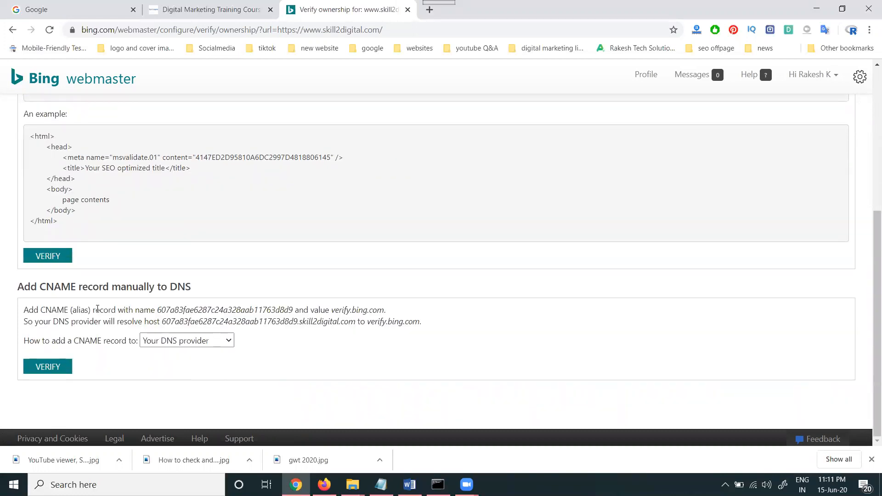
pyautogui.click(185, 342)
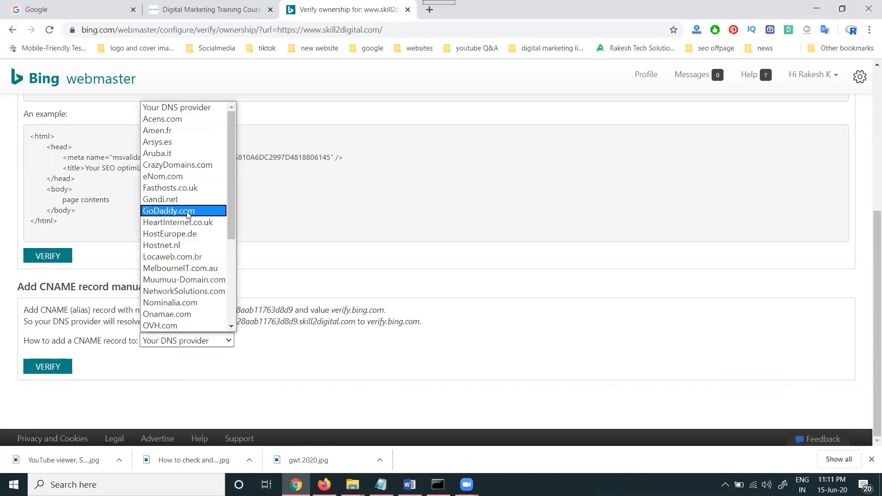
pyautogui.click(9, 227)
pyautogui.scroll(4, 10, 227)
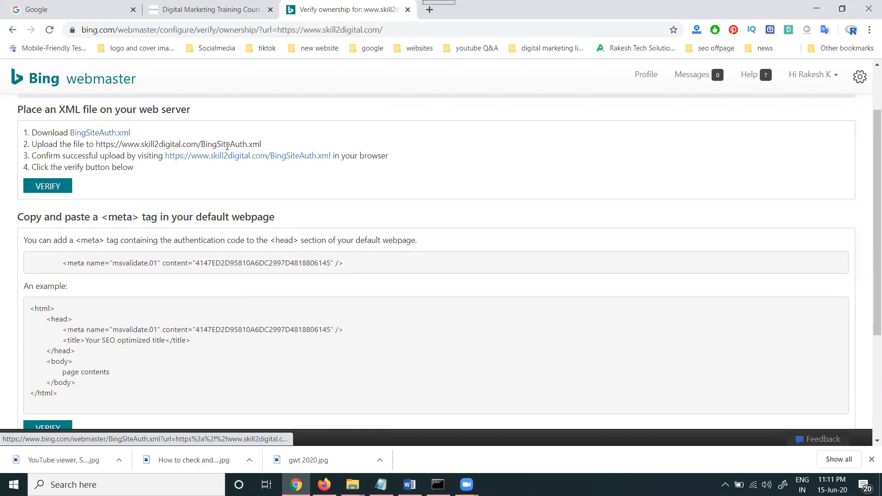
pyautogui.click(246, 156)
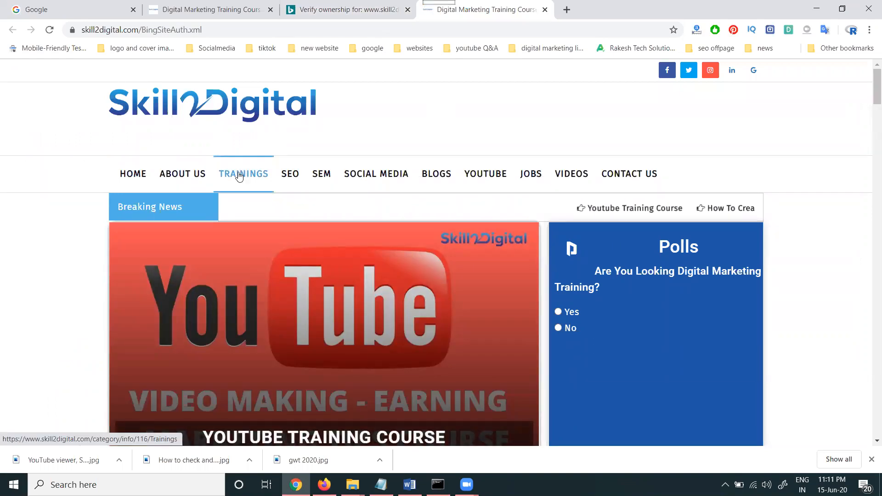
pyautogui.click(226, 7)
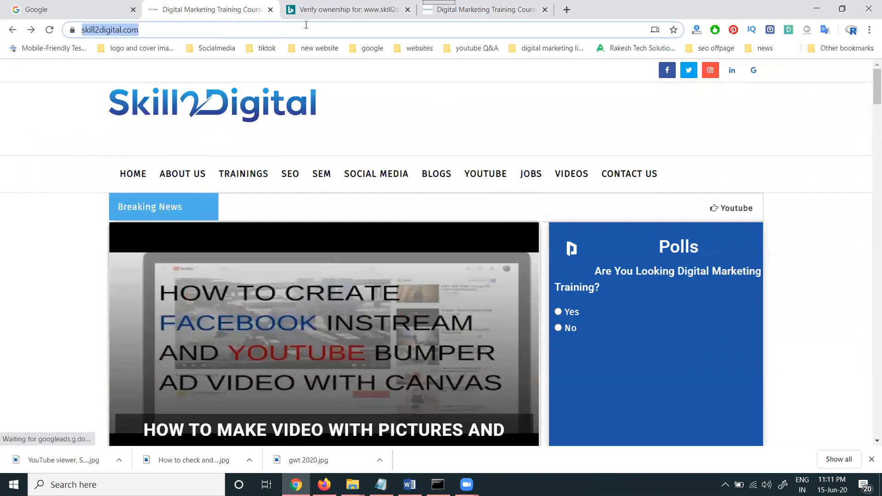
# Download BingSiteAuth.xml from the ownership verification page and open File Manager in the skill2digital cPanel.
pyautogui.click(317, 11)
pyautogui.click(120, 133)
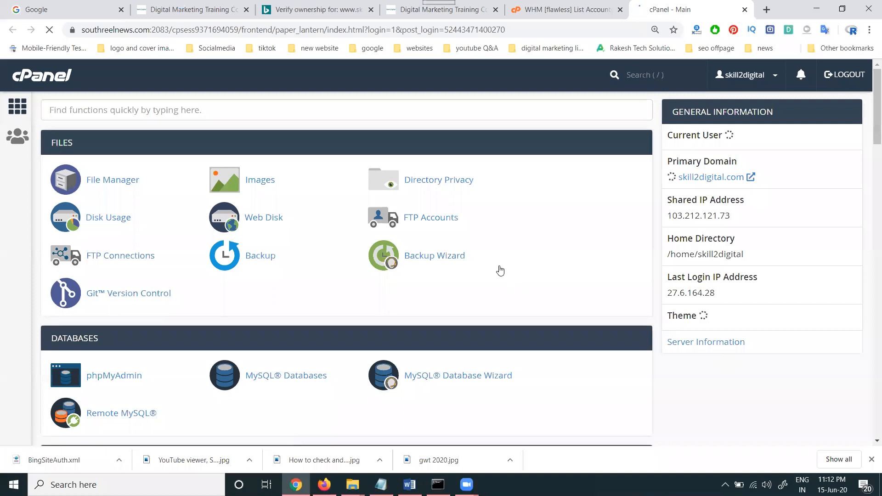
pyautogui.click(105, 180)
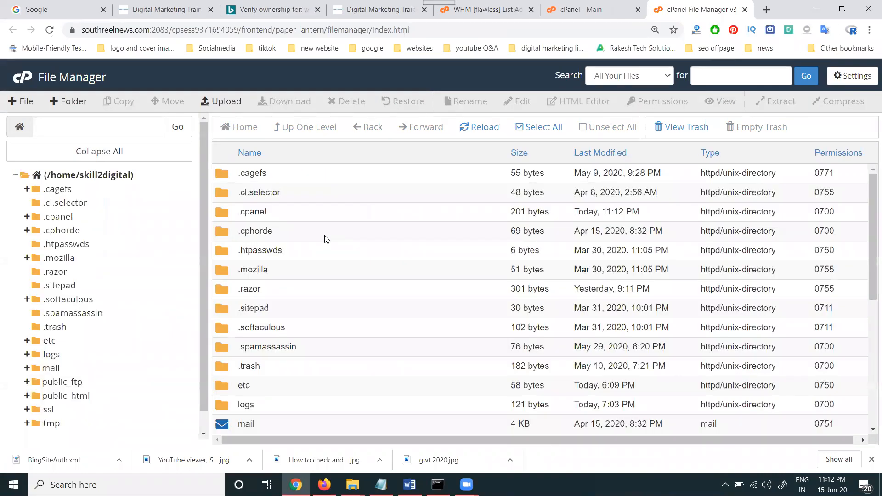
# Upload BingSiteAuth.xml from the new downloads folder on DATA (G:) to the site's public_html folder.
pyautogui.scroll(-5, 280, 235)
pyautogui.doubleClick(317, 239)
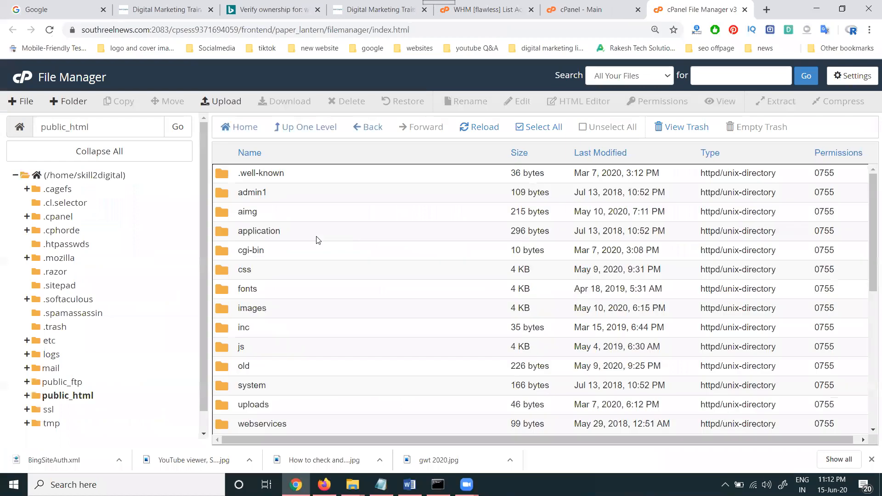
pyautogui.click(220, 102)
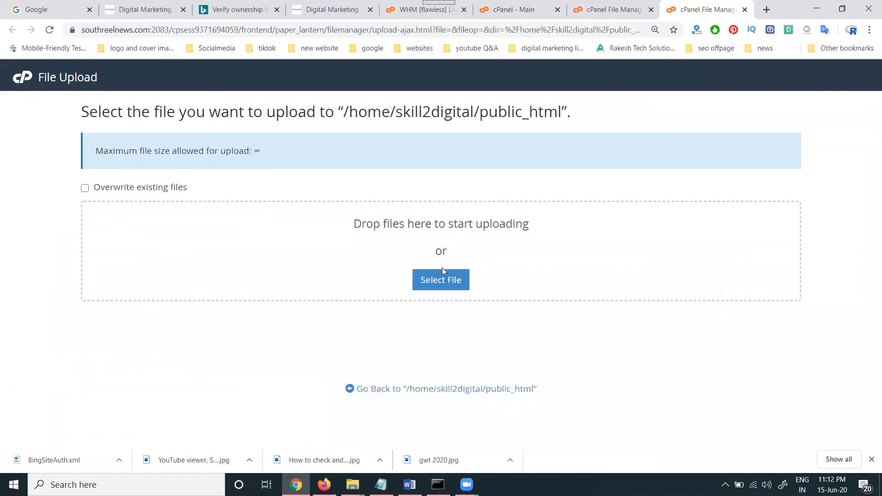
pyautogui.click(444, 275)
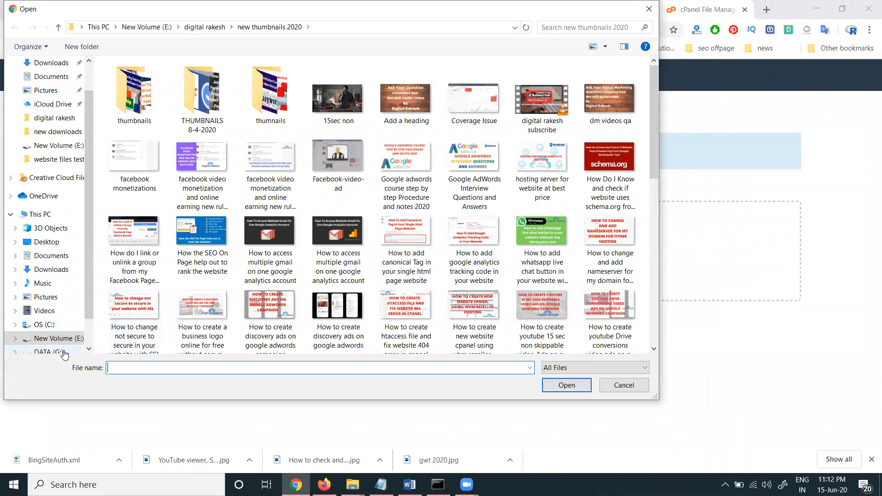
pyautogui.doubleClick(611, 89)
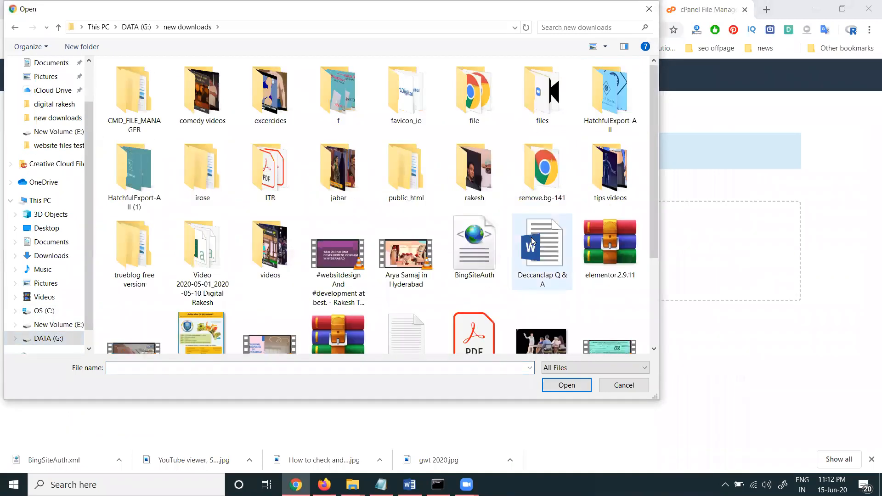
pyautogui.doubleClick(485, 258)
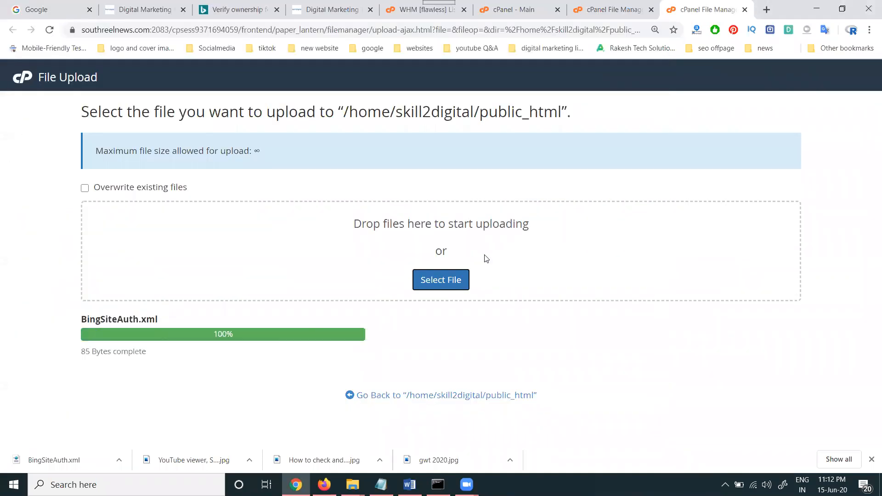
# Reload the BingSiteAuth.xml address on skill2digital.com to check the upload, and verify site ownership in Bing Webmaster with the XML file method.
pyautogui.click(324, 11)
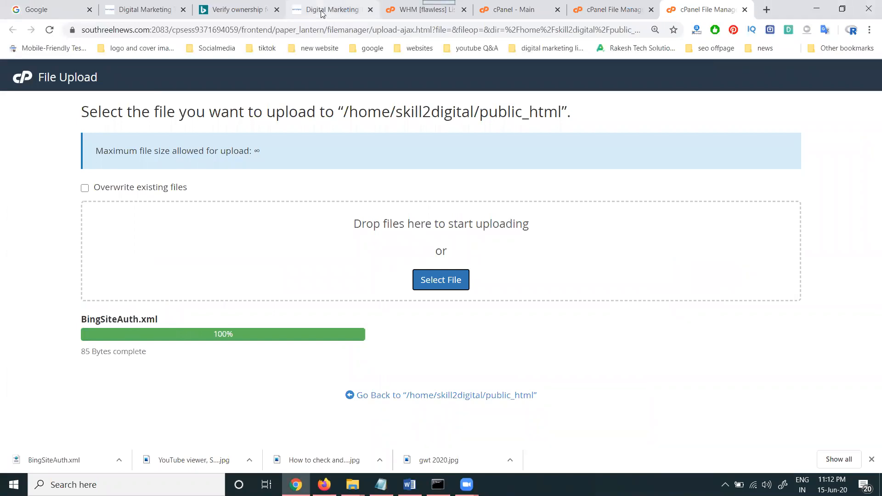
pyautogui.click(49, 30)
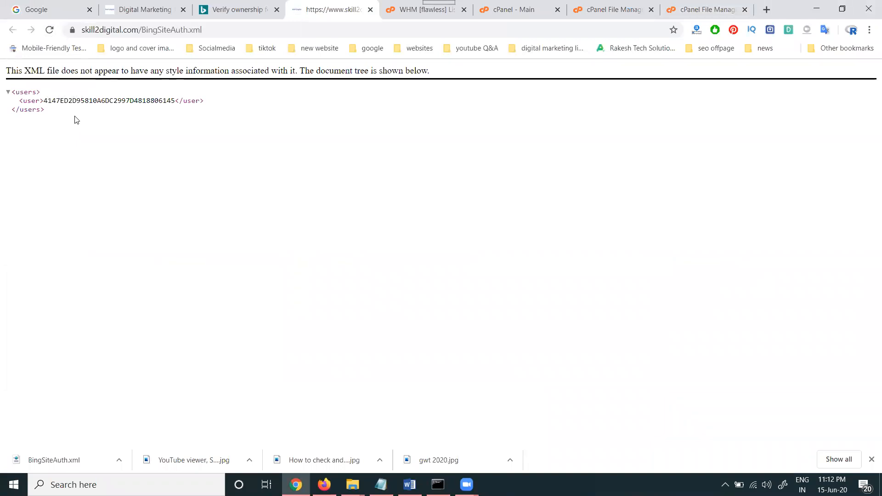
pyautogui.click(219, 9)
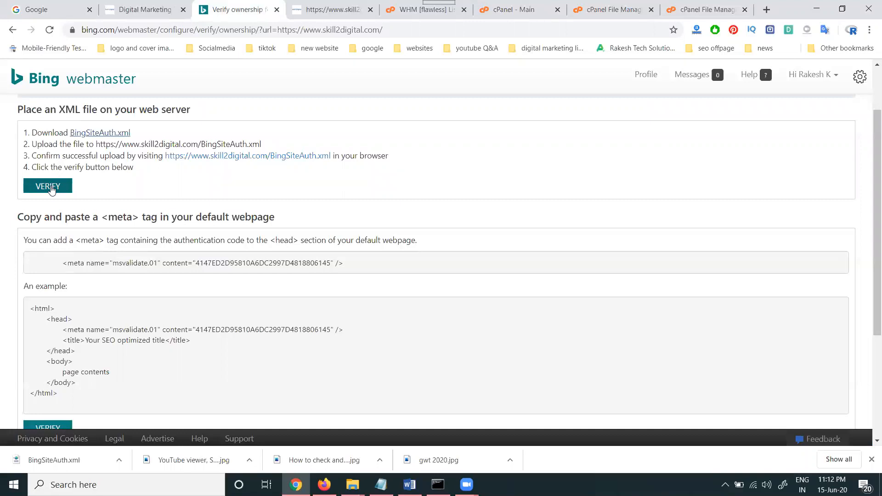
pyautogui.scroll(-3, 51, 190)
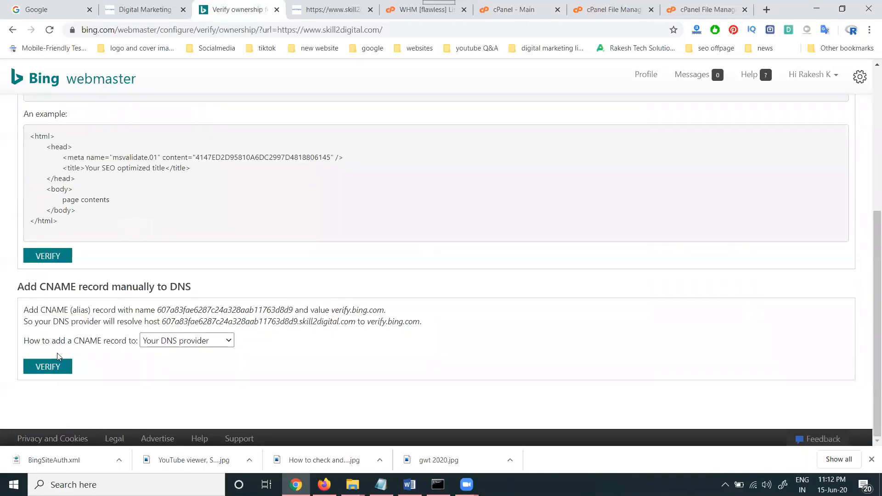
pyautogui.scroll(4, 85, 280)
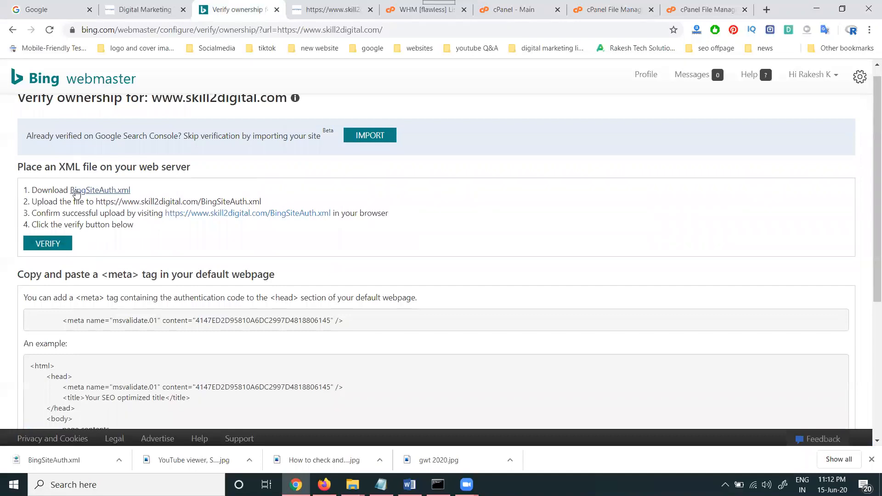
pyautogui.click(52, 246)
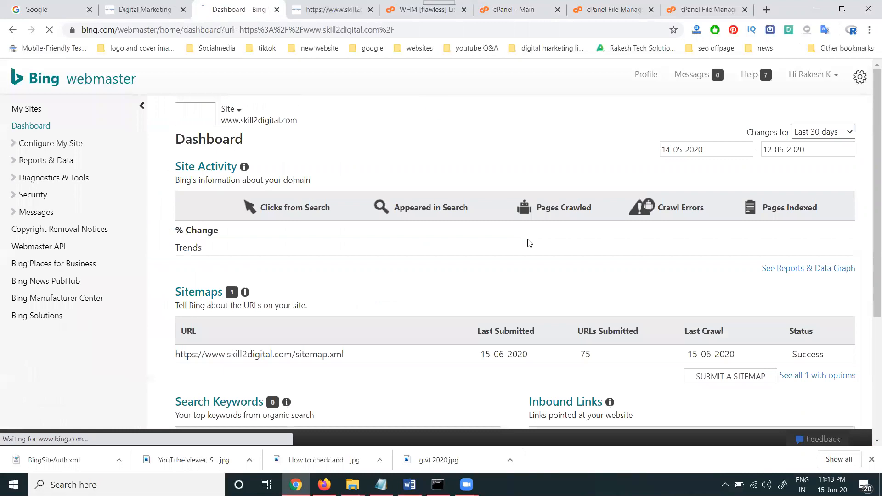
pyautogui.scroll(-3, 482, 292)
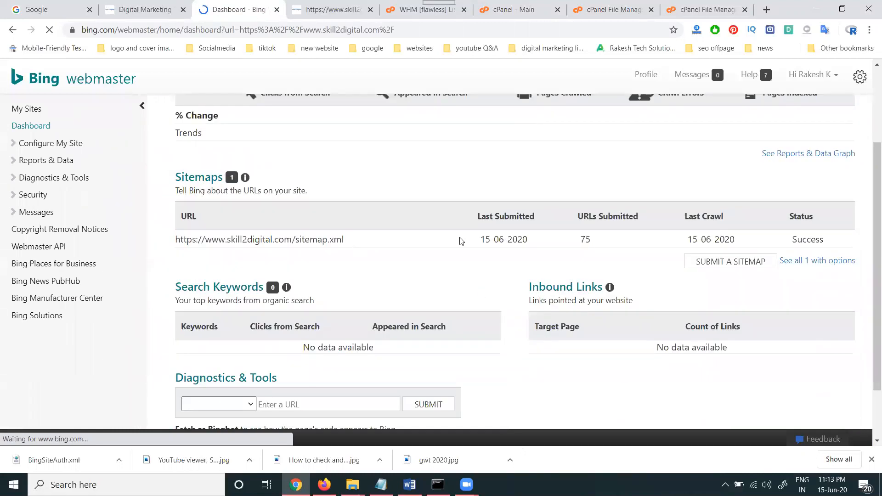